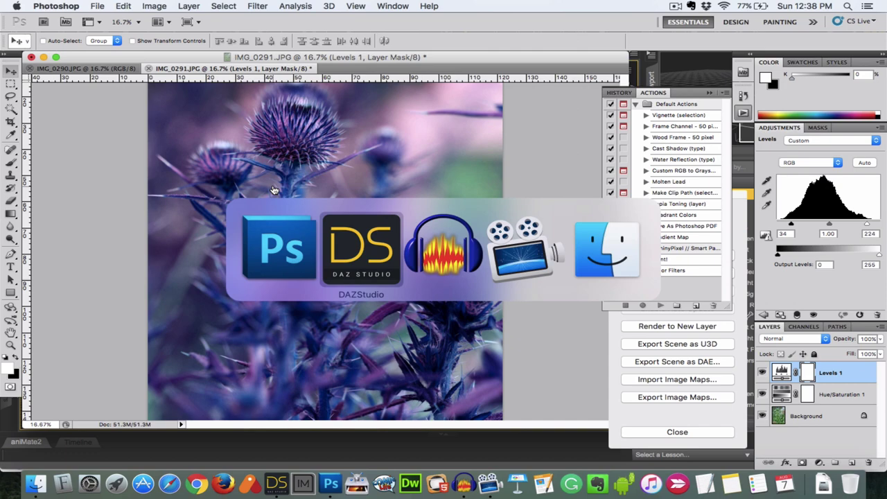
Step: Switch to DAZ Studio and hide the Genesis figure, the !rapier undersuit and the Clothes item in the scene
{"action": "key", "text": "super+shift+Tab"}
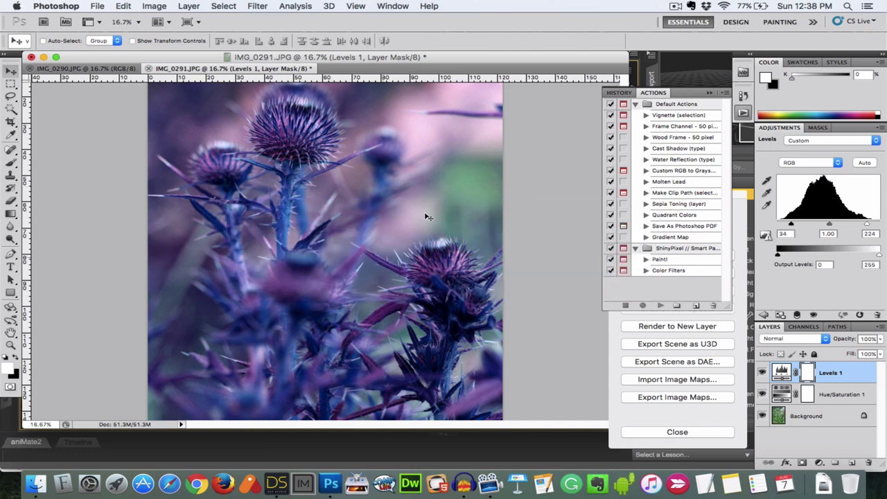
{"action": "key", "text": "super+Tab"}
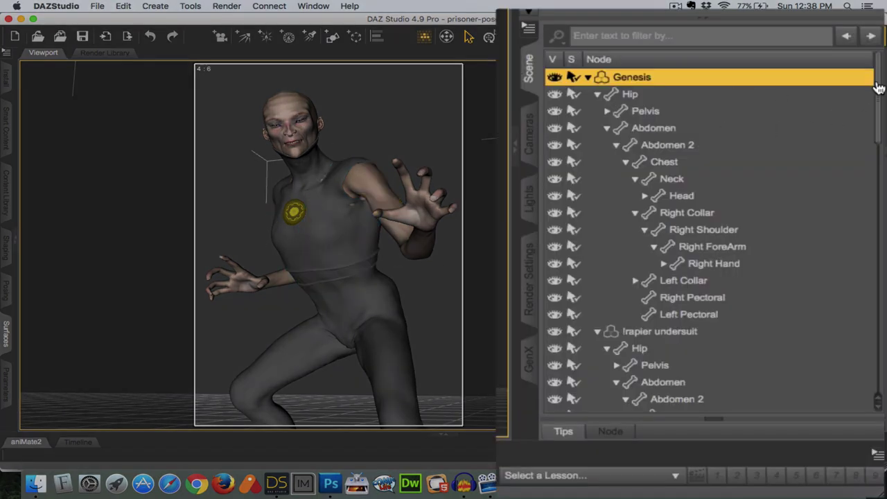
{"action": "left_click", "coordinate": [554, 78]}
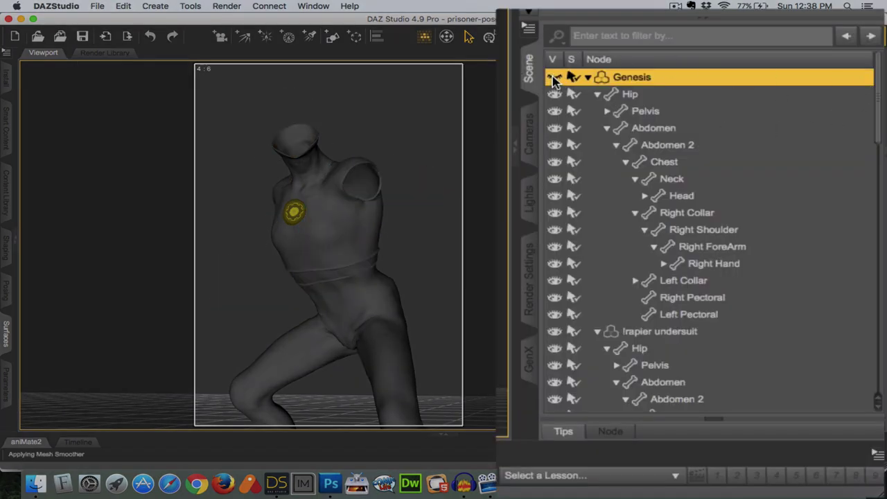
{"action": "left_click_drag", "start_coordinate": [878, 78], "coordinate": [871, 117]}
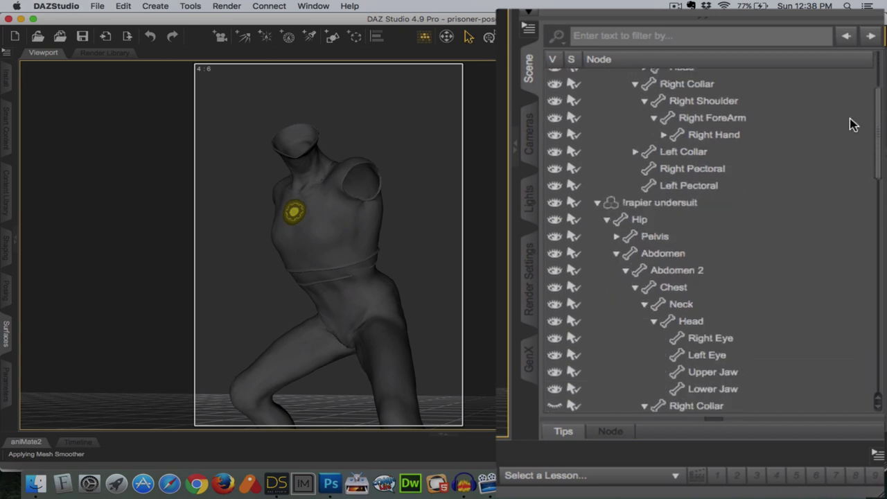
{"action": "left_click", "coordinate": [555, 203]}
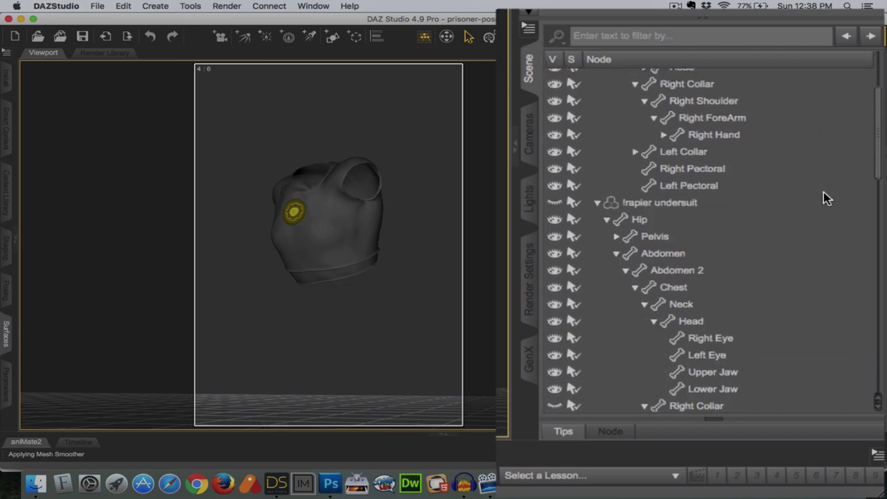
{"action": "left_click_drag", "start_coordinate": [874, 129], "coordinate": [877, 348]}
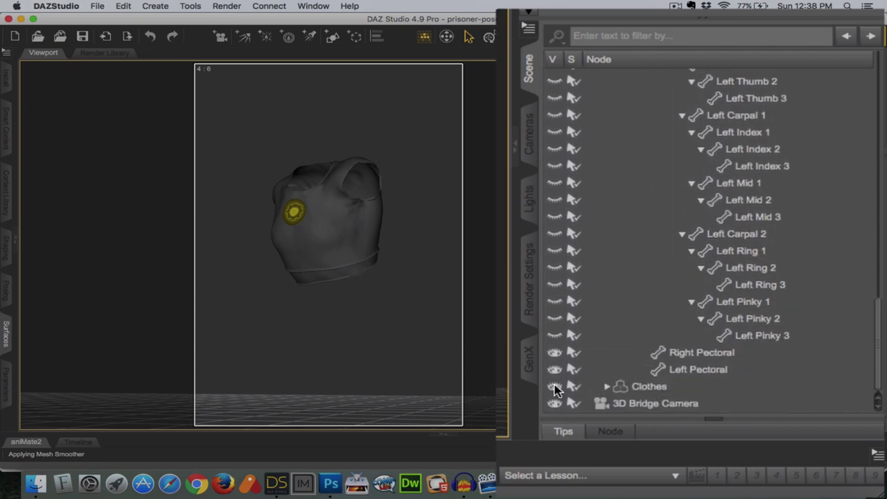
{"action": "left_click", "coordinate": [555, 387]}
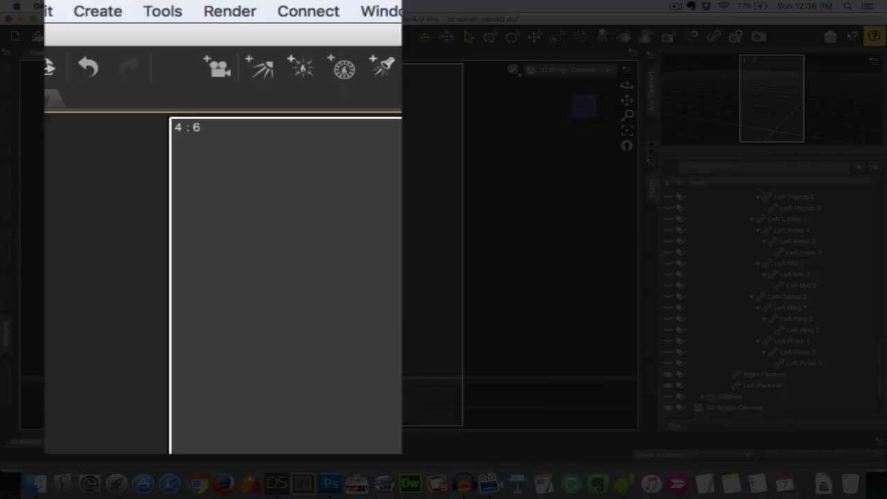
Step: Create a plane primitive at World Center with Y Positive as primary axis, size 4 m and 6 divisions
{"action": "left_click", "coordinate": [94, 12]}
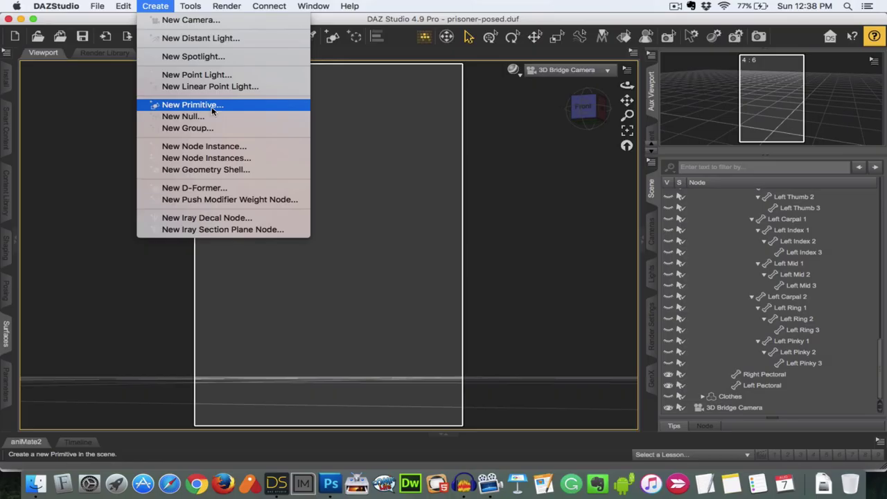
{"action": "left_click", "coordinate": [200, 197]}
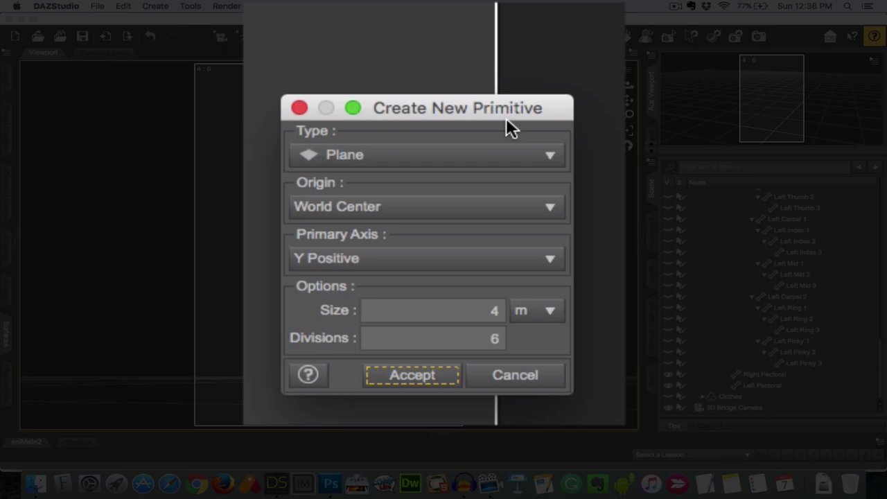
{"action": "left_click", "coordinate": [454, 169]}
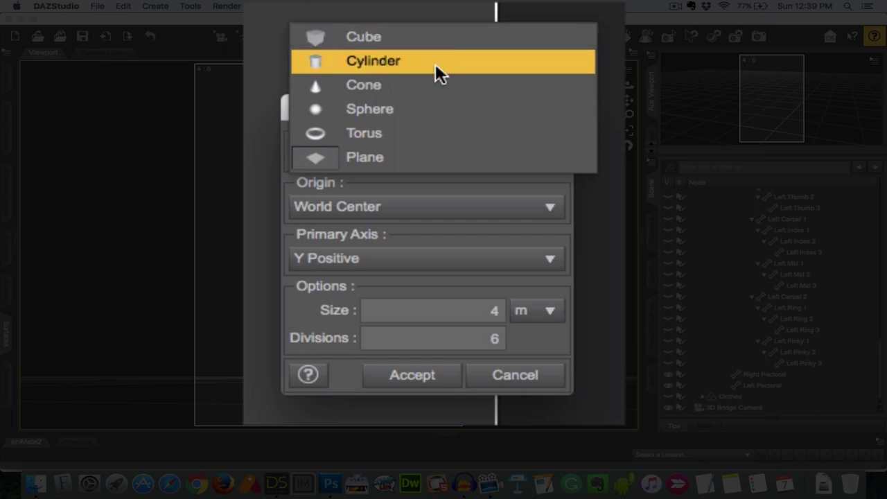
{"action": "left_click", "coordinate": [452, 158]}
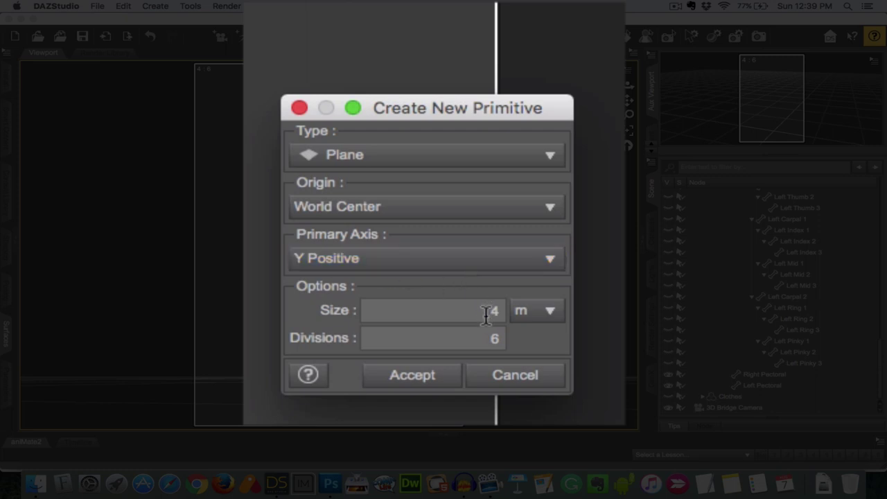
{"action": "left_click_drag", "start_coordinate": [485, 310], "coordinate": [503, 311]}
{"action": "left_click", "coordinate": [416, 376]}
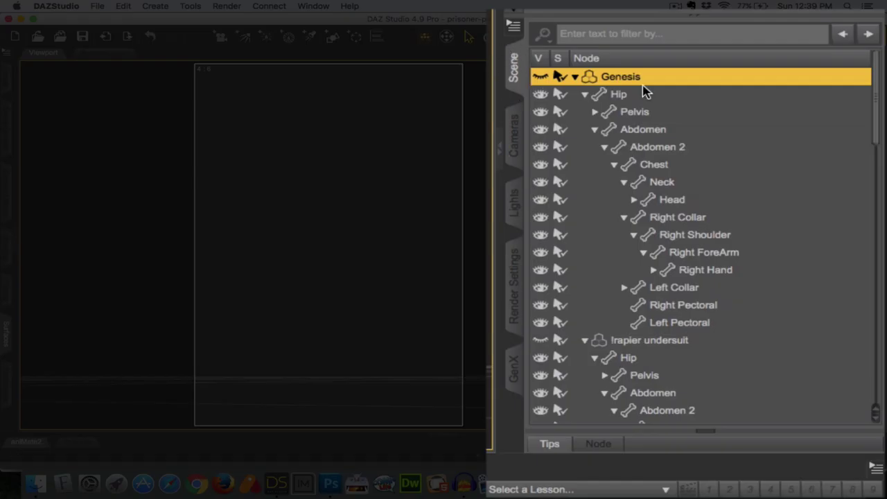
Step: Select the plane in the scene hierarchy and switch the viewport from the 3D Bridge Camera to Perspective View
{"action": "left_click_drag", "start_coordinate": [876, 68], "coordinate": [869, 365]}
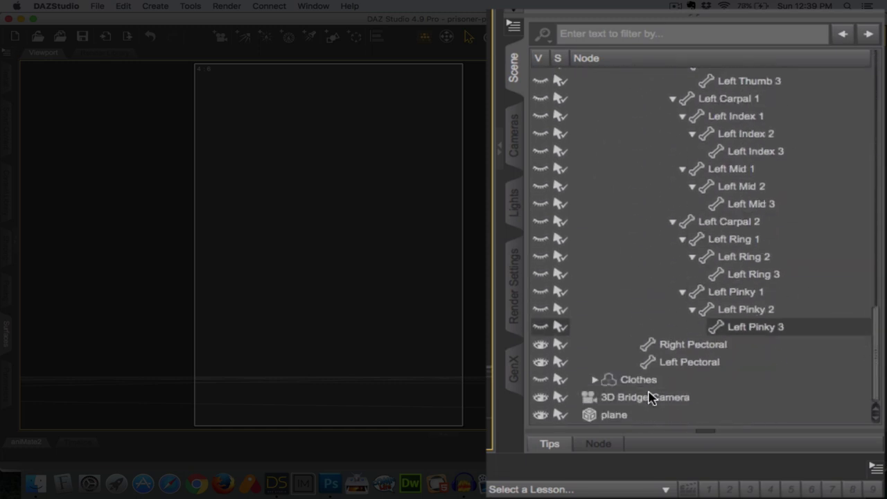
{"action": "left_click", "coordinate": [614, 415]}
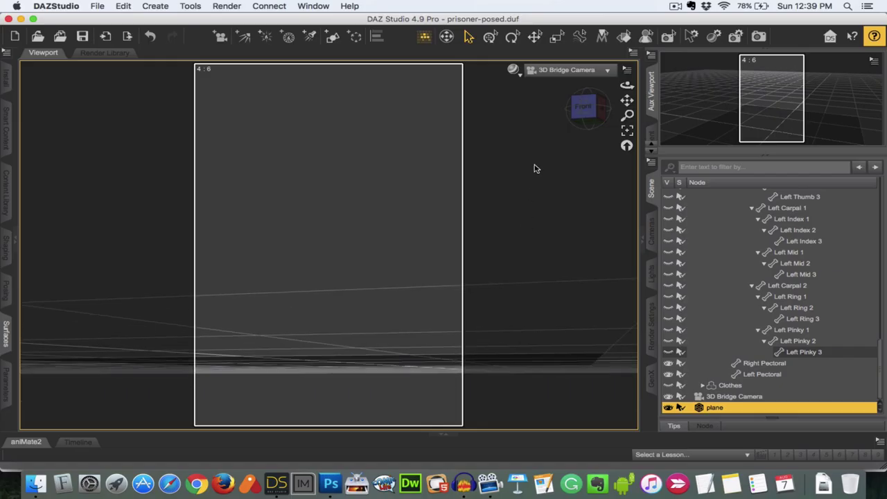
{"action": "left_click_drag", "start_coordinate": [584, 104], "coordinate": [605, 102]}
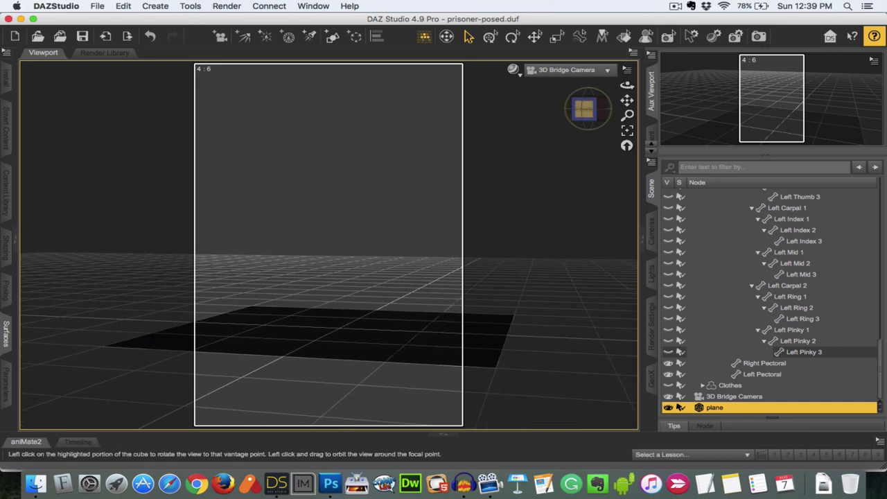
{"action": "left_click", "coordinate": [585, 109]}
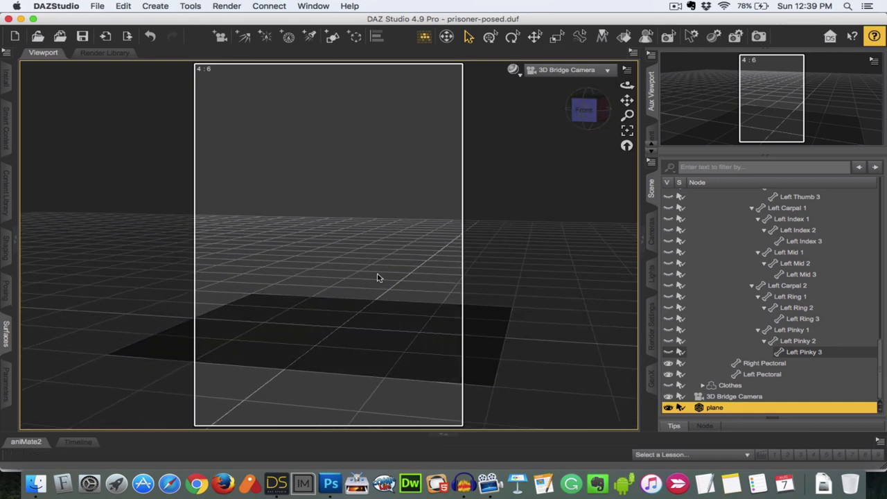
{"action": "left_click", "coordinate": [607, 70]}
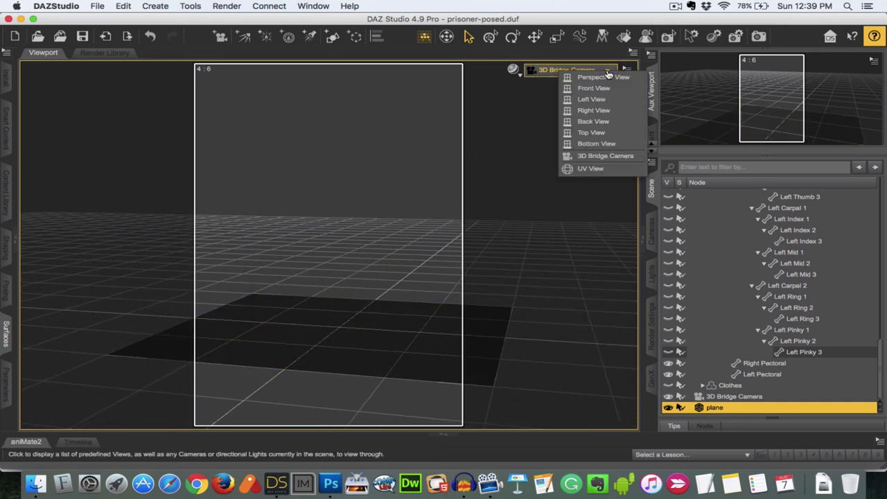
{"action": "left_click", "coordinate": [599, 81]}
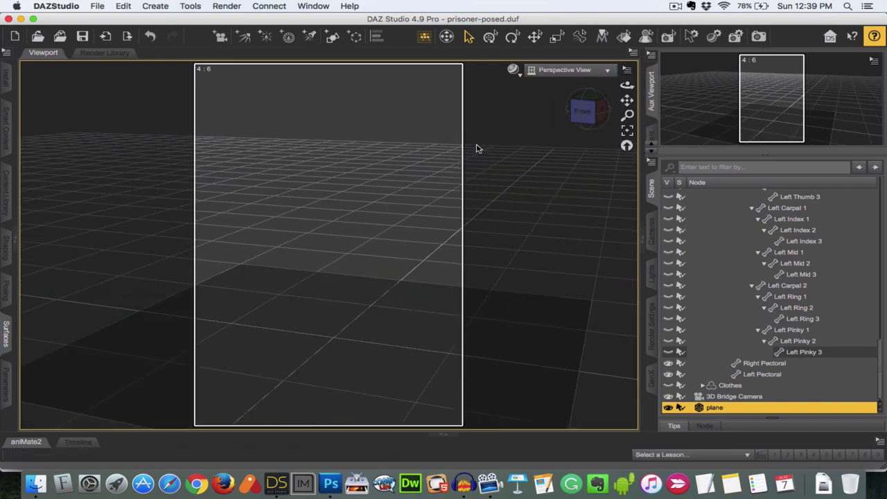
{"action": "left_click", "coordinate": [595, 116]}
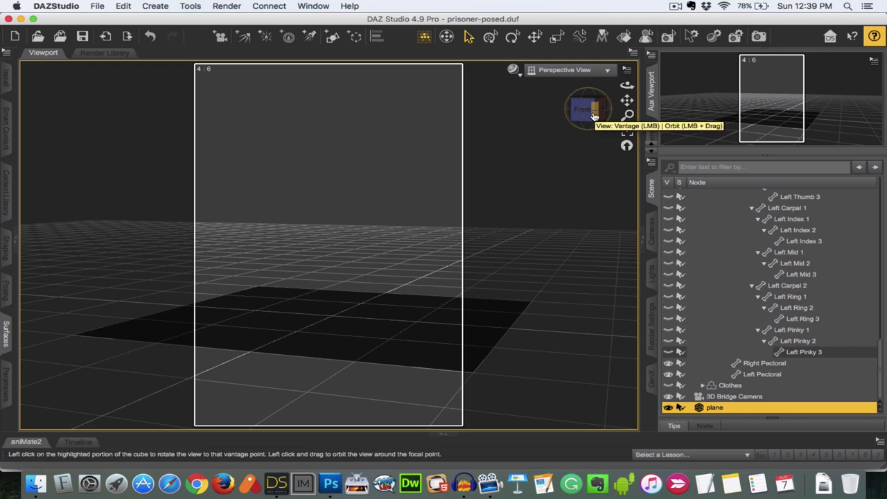
Step: Set the plane's X Rotate to 90 so that it stands upright
{"action": "left_click", "coordinate": [7, 378]}
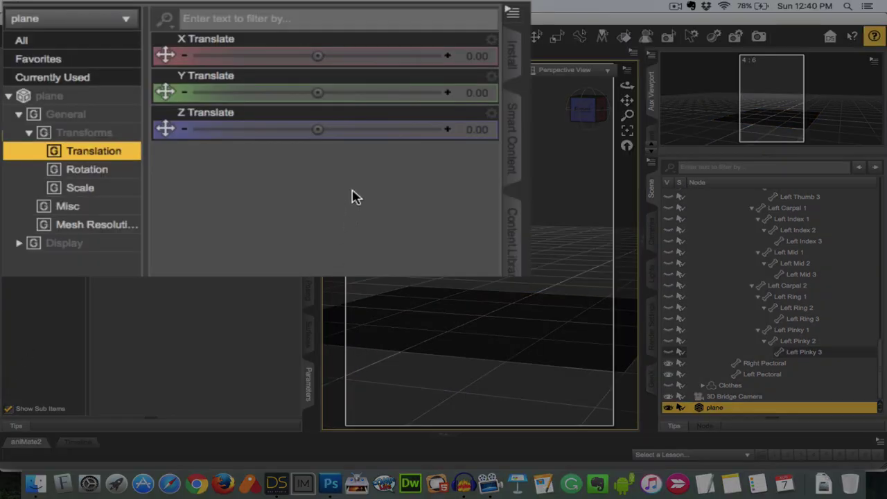
{"action": "left_click", "coordinate": [203, 135]}
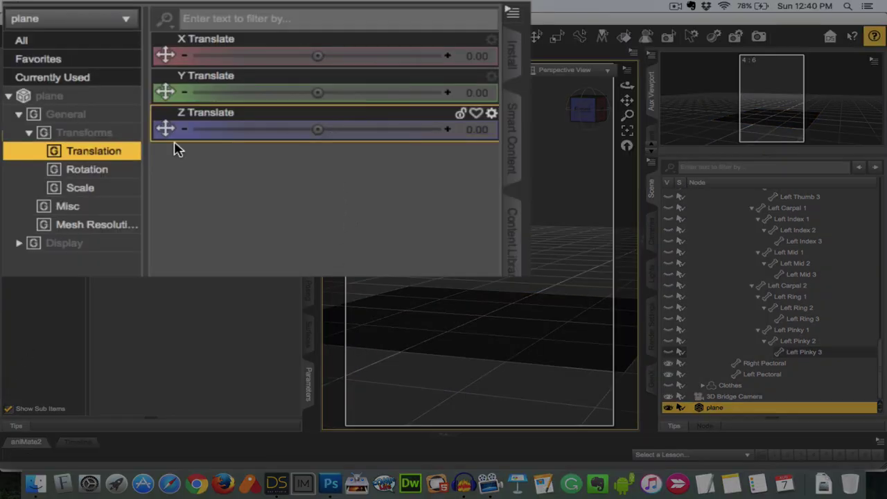
{"action": "left_click", "coordinate": [100, 172]}
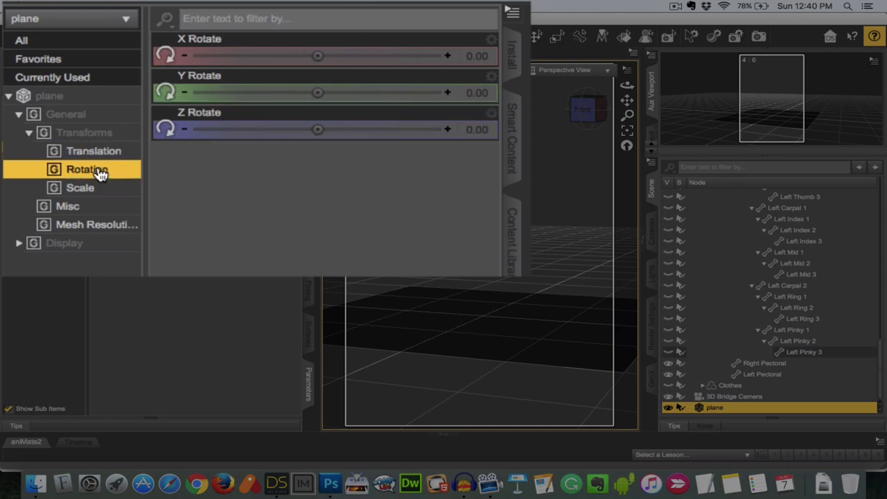
{"action": "left_click", "coordinate": [325, 94]}
{"action": "mouse_move", "coordinate": [317, 92]}
{"action": "left_mouse_down"}
{"action": "mouse_move", "coordinate": [356, 93]}
{"action": "mouse_move", "coordinate": [311, 92]}
{"action": "left_mouse_up"}
{"action": "left_click", "coordinate": [305, 63]}
{"action": "left_click_drag", "start_coordinate": [316, 56], "coordinate": [381, 56]}
{"action": "double_click", "coordinate": [477, 59]}
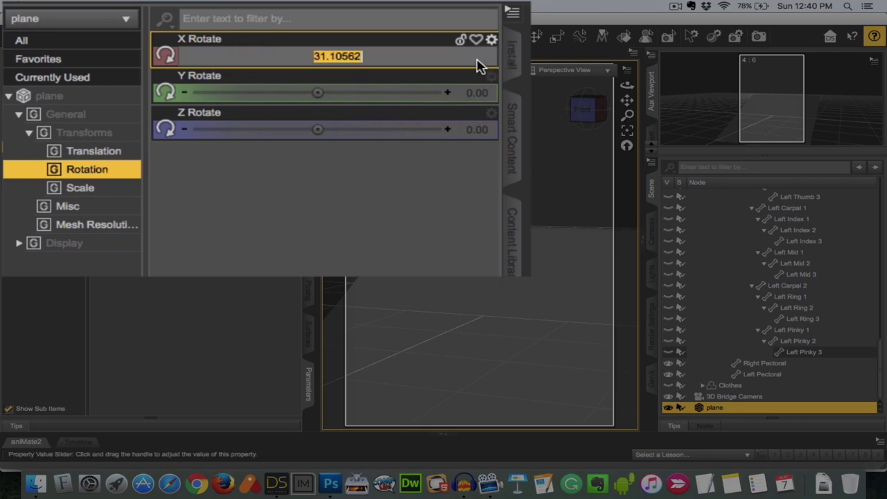
{"action": "type", "text": "90"}
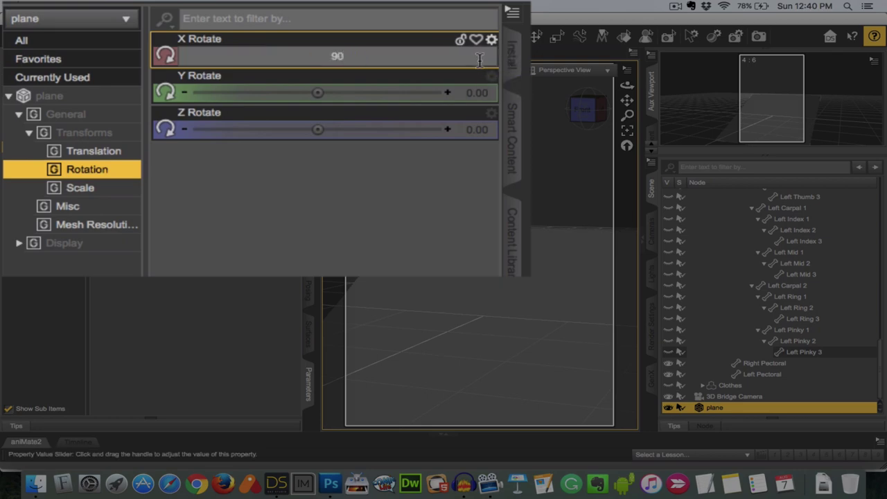
{"action": "key", "text": "Return"}
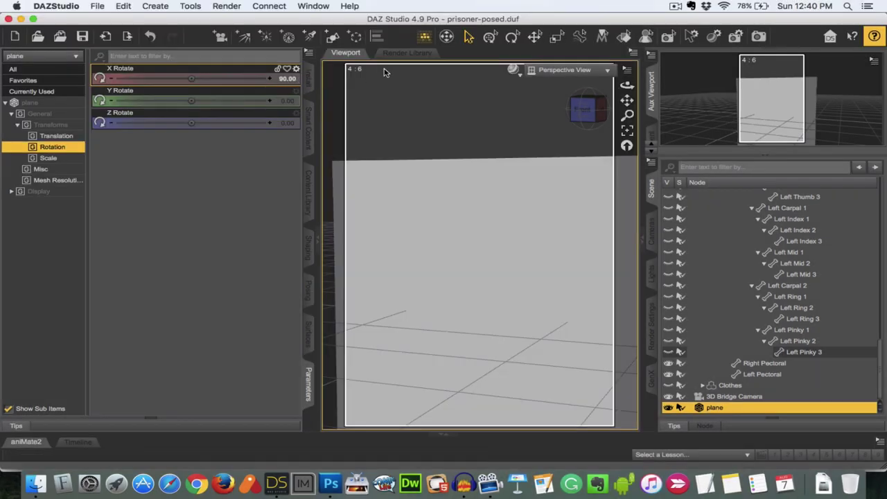
Step: Raise the upright plane with the Universal tool until its lower edge sits about at floor level, checking its height from the side
{"action": "left_click", "coordinate": [490, 36]}
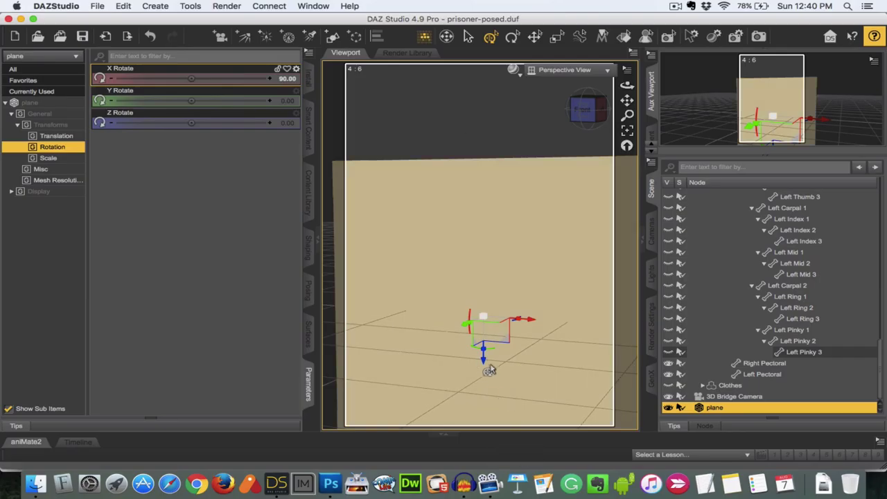
{"action": "left_click_drag", "start_coordinate": [482, 362], "coordinate": [485, 231]}
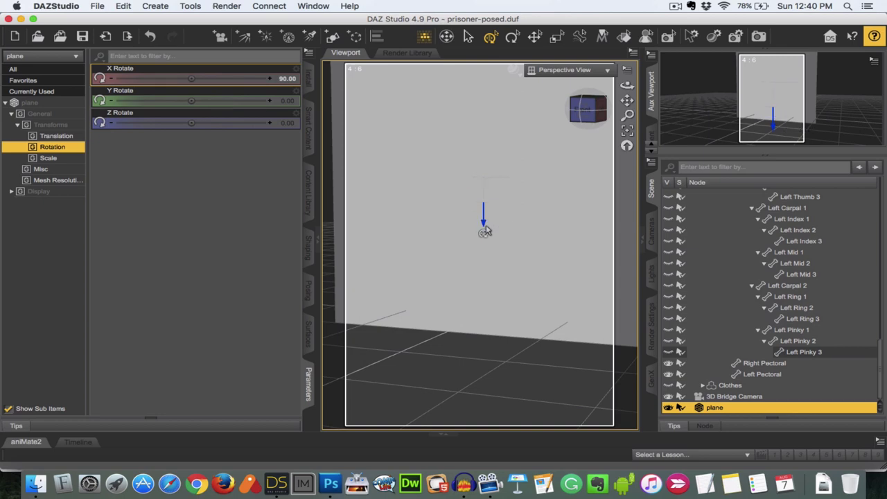
{"action": "left_click", "coordinate": [309, 393]}
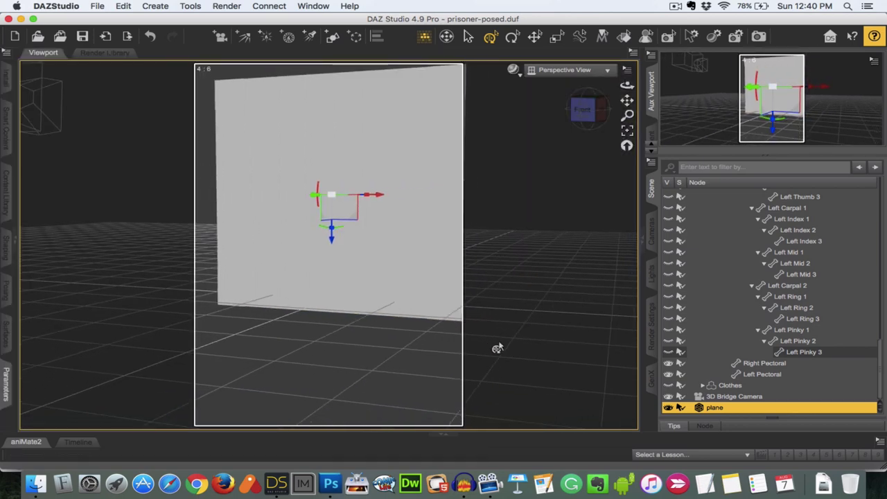
{"action": "left_click_drag", "start_coordinate": [494, 351], "coordinate": [491, 368]}
{"action": "left_click", "coordinate": [606, 109]}
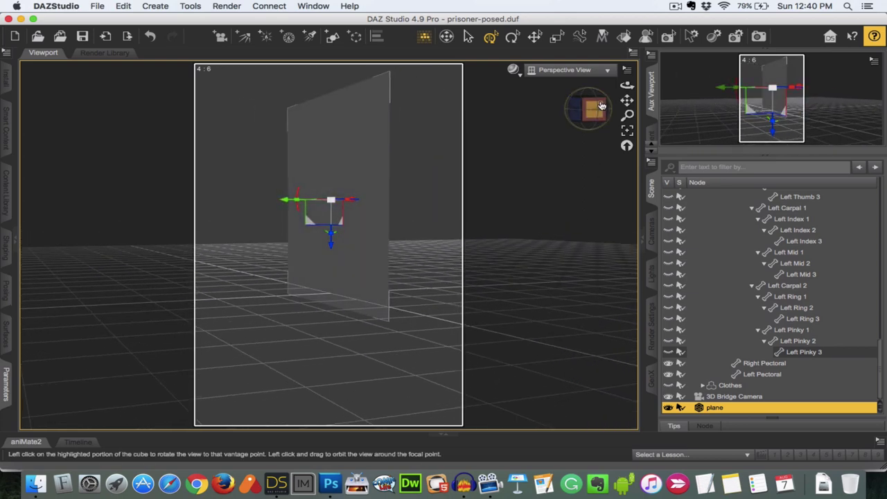
{"action": "left_click_drag", "start_coordinate": [328, 248], "coordinate": [330, 238]}
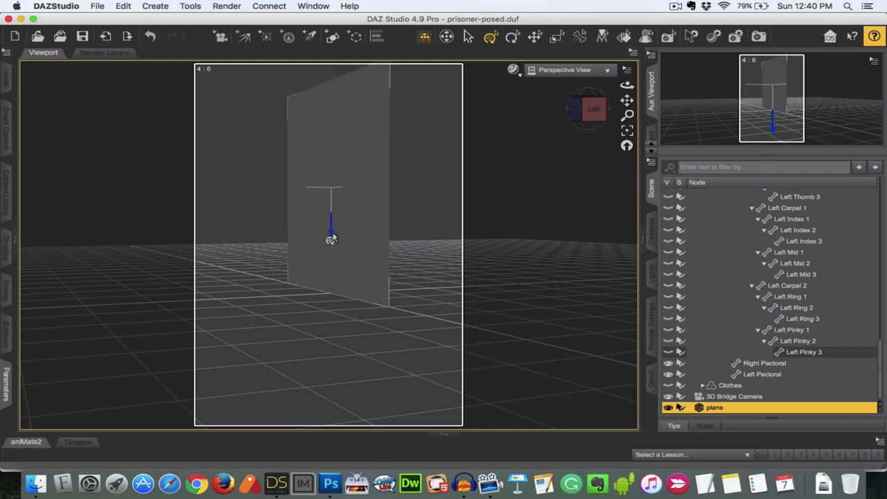
{"action": "left_click", "coordinate": [594, 109]}
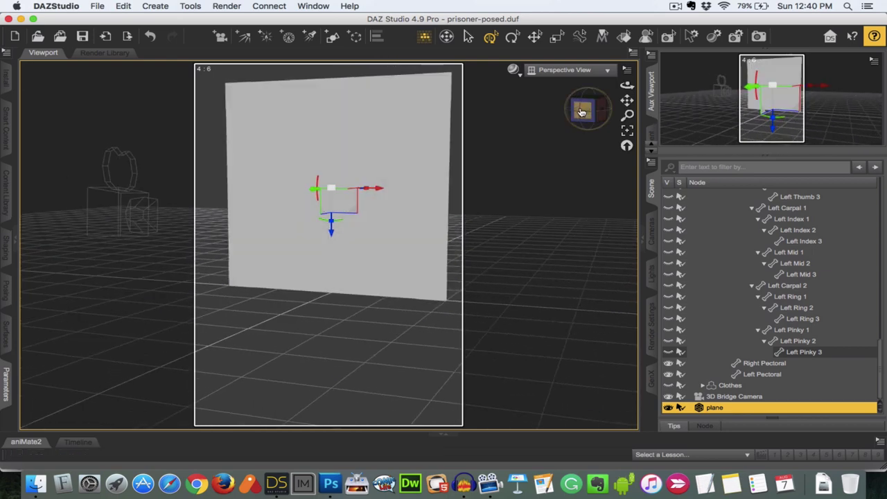
Step: Switch to Photoshop to check the edited thistle image and return to DAZ Studio
{"action": "key", "text": "super+Tab"}
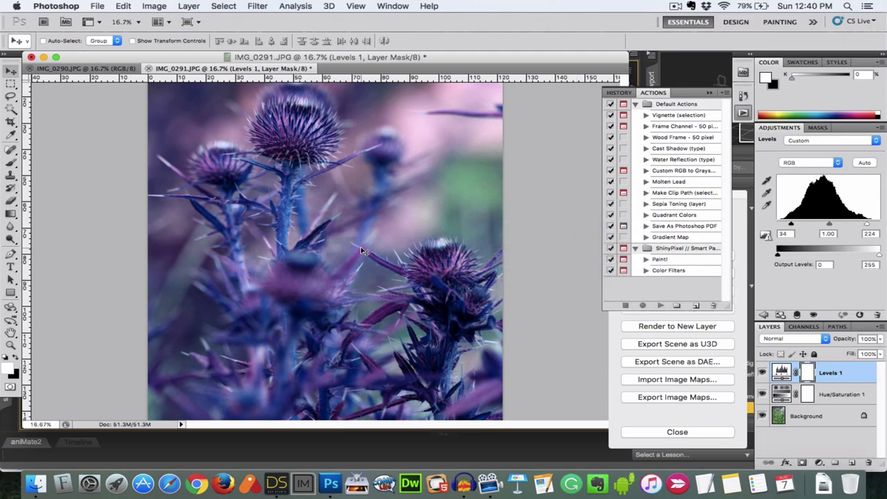
{"action": "key", "text": "super+Tab"}
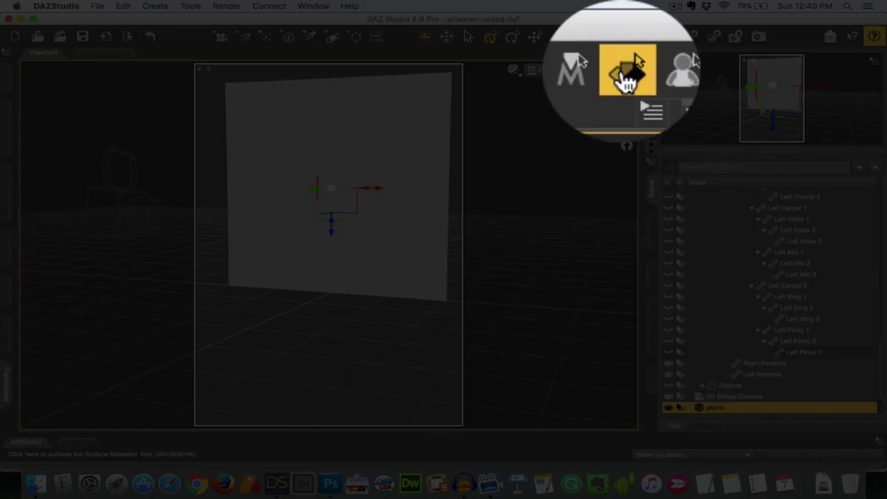
Step: Activate the Surface Selection tool and bring up the plane's surface properties in the Surfaces editor
{"action": "left_click", "coordinate": [625, 37]}
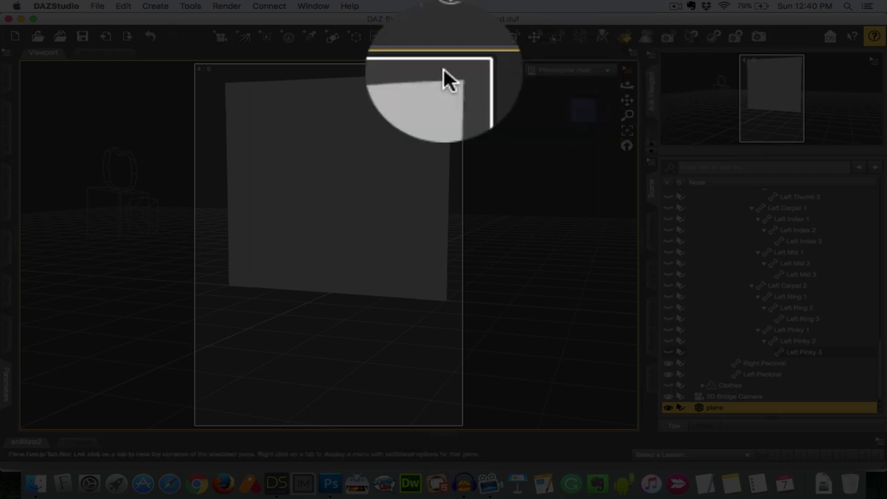
{"action": "left_click", "coordinate": [11, 342]}
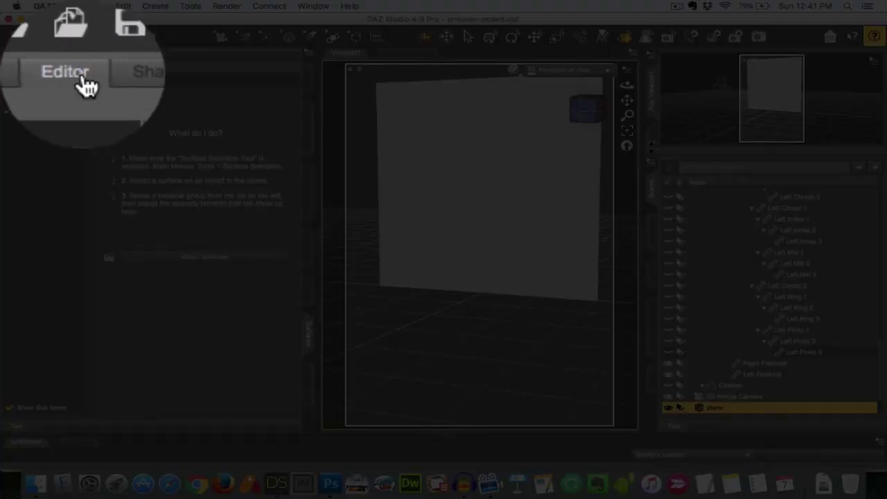
{"action": "left_click", "coordinate": [69, 82]}
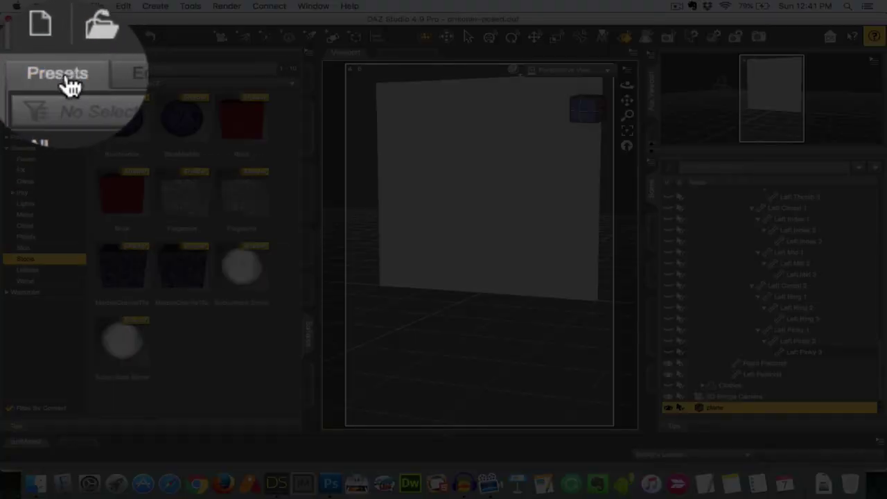
{"action": "left_click", "coordinate": [95, 86]}
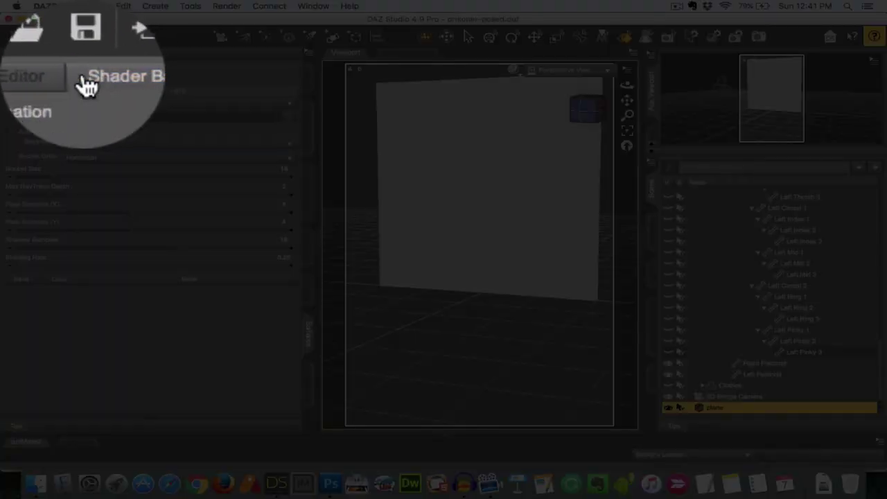
{"action": "left_click", "coordinate": [84, 83]}
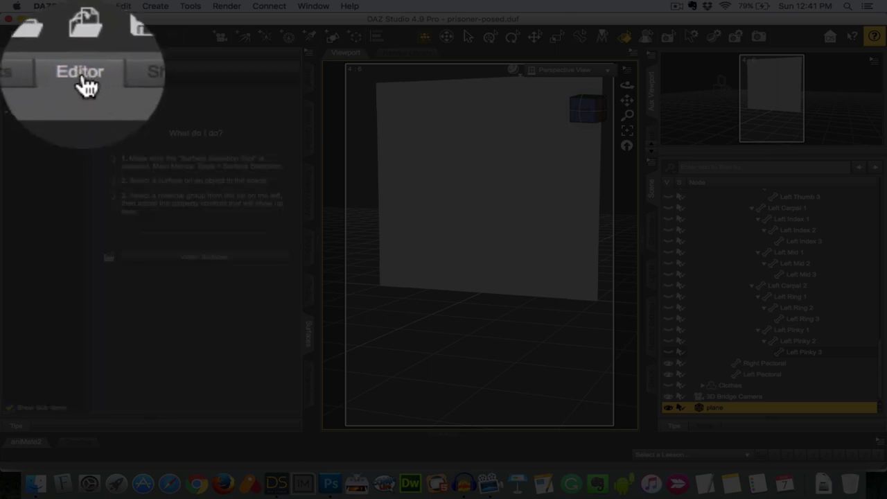
{"action": "left_click", "coordinate": [85, 117]}
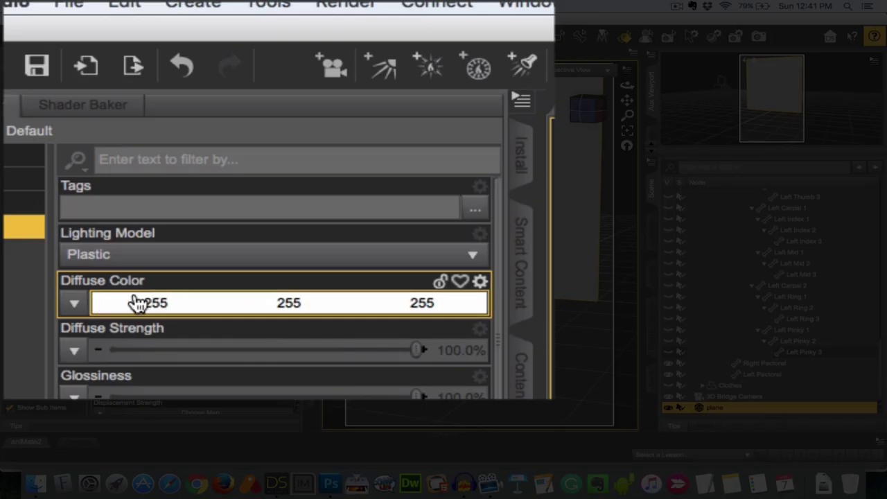
Step: Load final.jpg from the VLOG folder on the Desktop as the plane's Diffuse Color map
{"action": "left_click", "coordinate": [74, 303]}
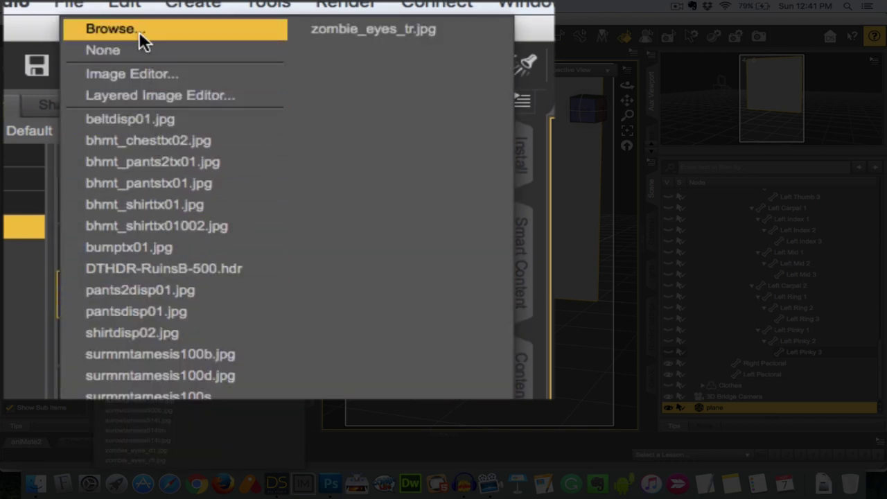
{"action": "left_click", "coordinate": [111, 29]}
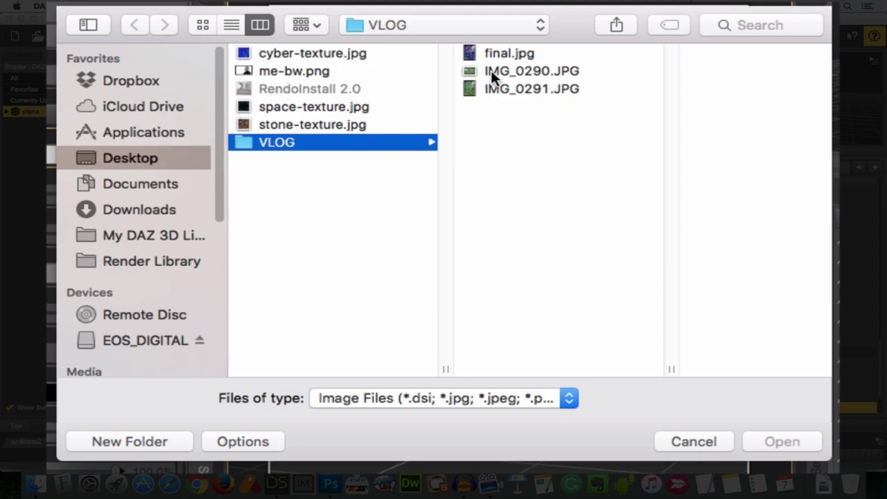
{"action": "left_click", "coordinate": [498, 50]}
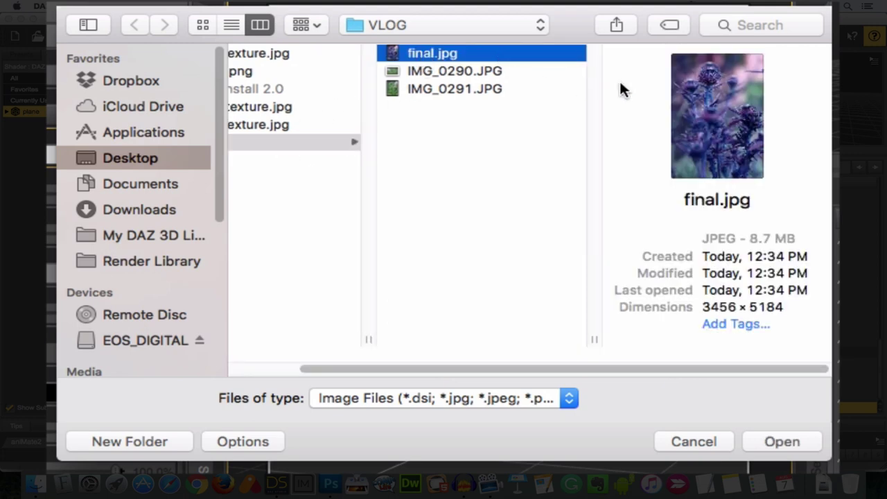
{"action": "left_click", "coordinate": [791, 443]}
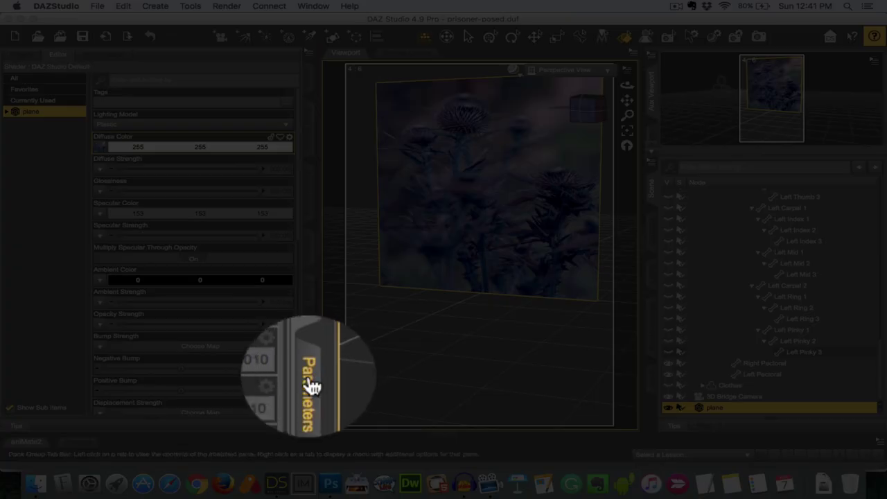
Step: Narrow the plane to the image's portrait proportions by setting its X Scale to about 77.9%
{"action": "left_click", "coordinate": [309, 379]}
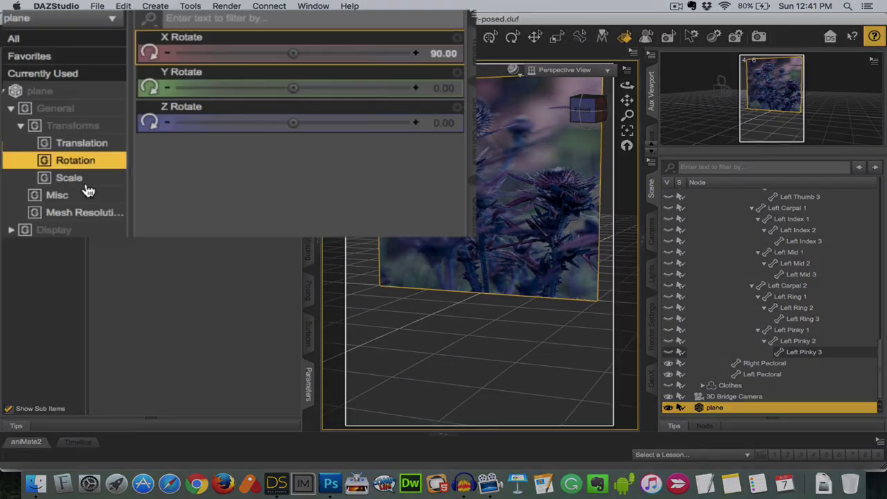
{"action": "left_click", "coordinate": [57, 159]}
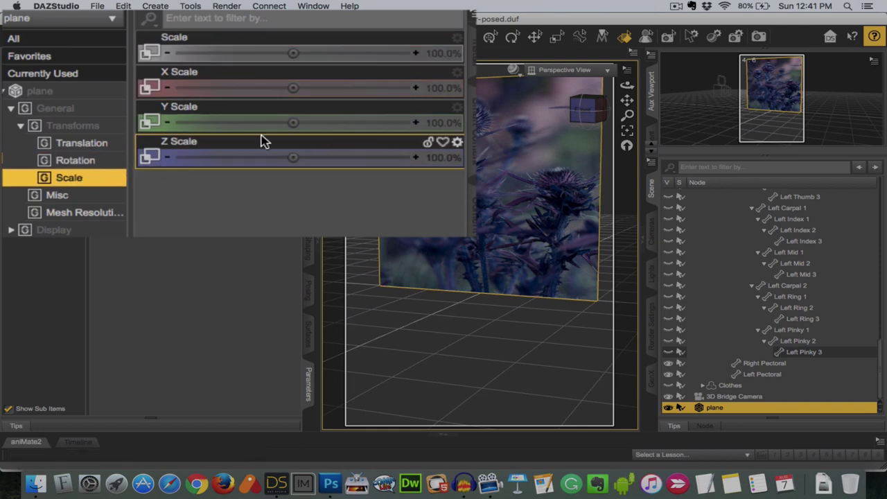
{"action": "left_click_drag", "start_coordinate": [294, 122], "coordinate": [267, 121]}
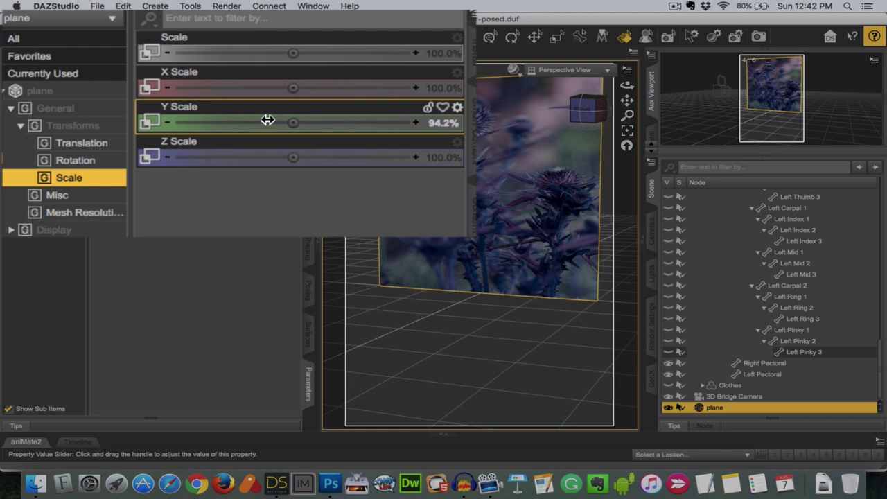
{"action": "key", "text": "super+z"}
{"action": "left_click_drag", "start_coordinate": [293, 87], "coordinate": [160, 100]}
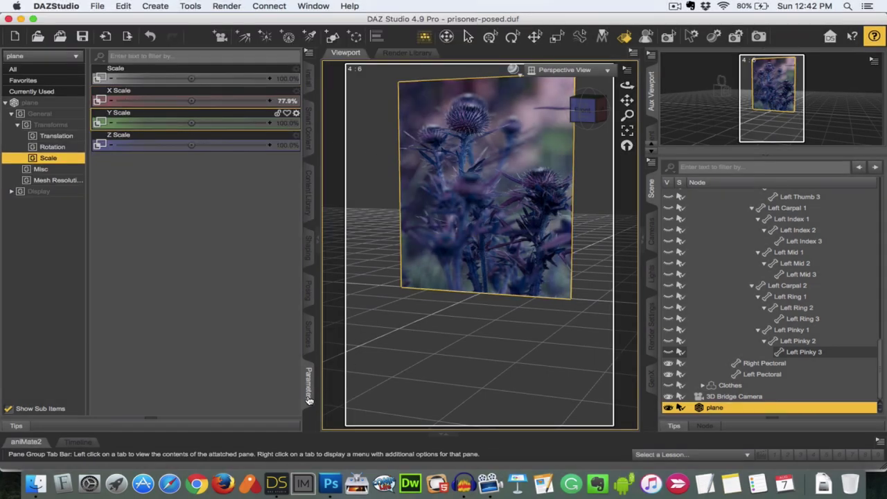
{"action": "left_click", "coordinate": [308, 391]}
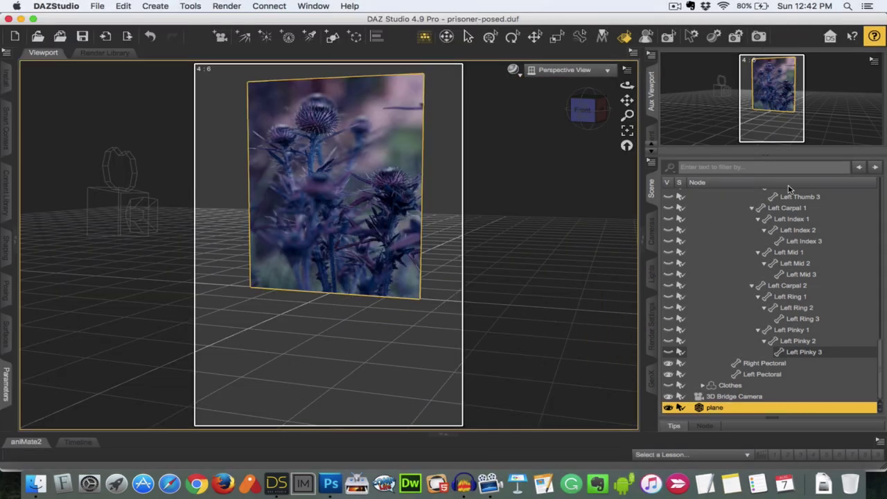
Step: Make the hidden Clothes, !rapier undersuit and Genesis figure visible in the scene
{"action": "left_click", "coordinate": [651, 191]}
{"action": "scroll", "coordinate": [683, 218], "scroll_direction": "up", "scroll_amount": 3}
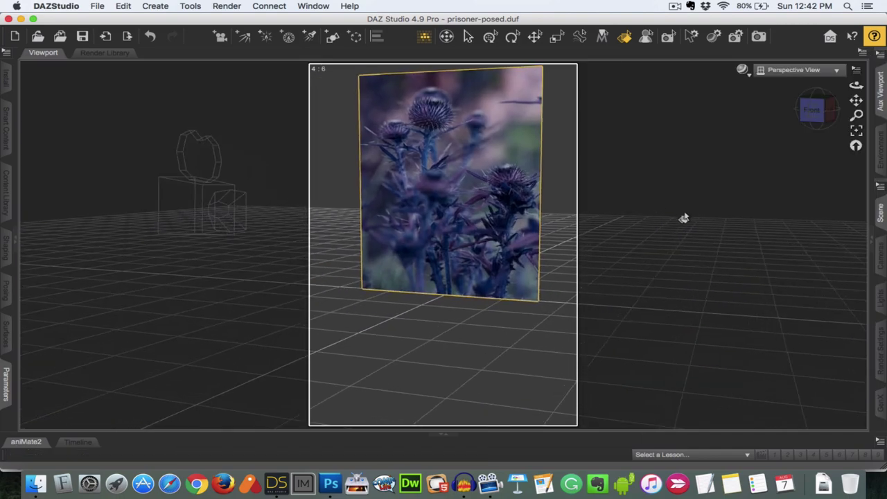
{"action": "left_click_drag", "start_coordinate": [855, 100], "coordinate": [855, 123]}
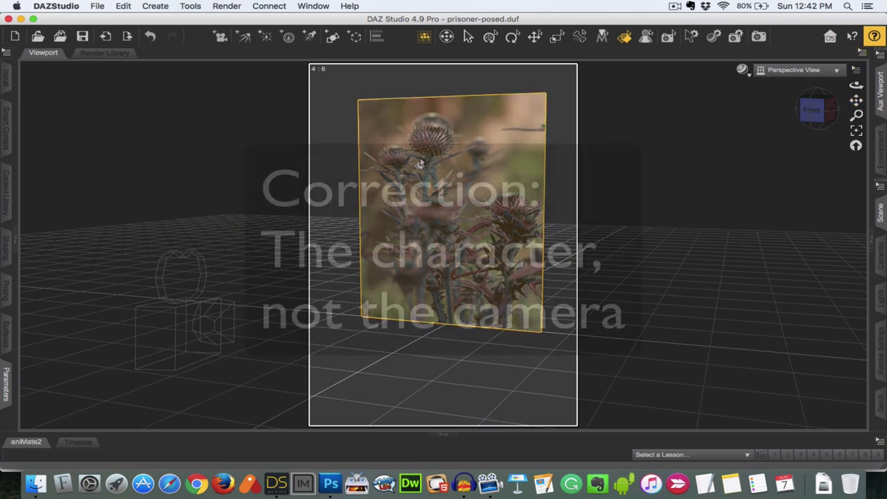
{"action": "left_click", "coordinate": [880, 211]}
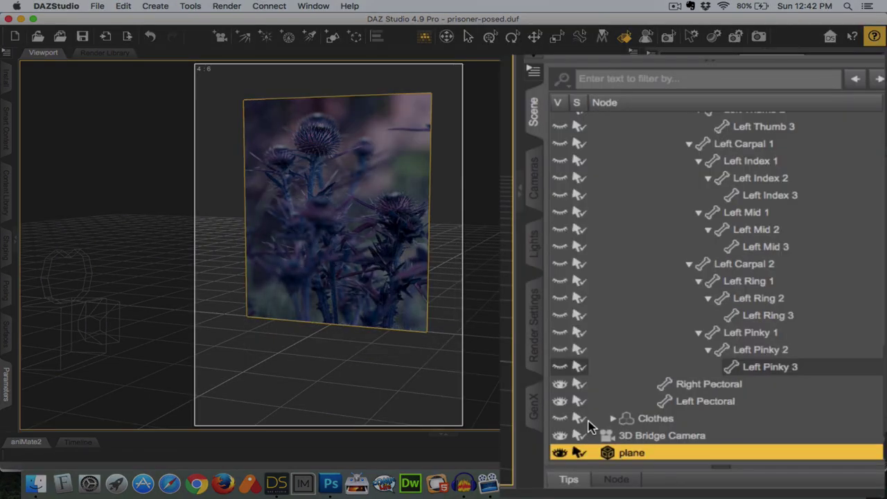
{"action": "left_click", "coordinate": [559, 418]}
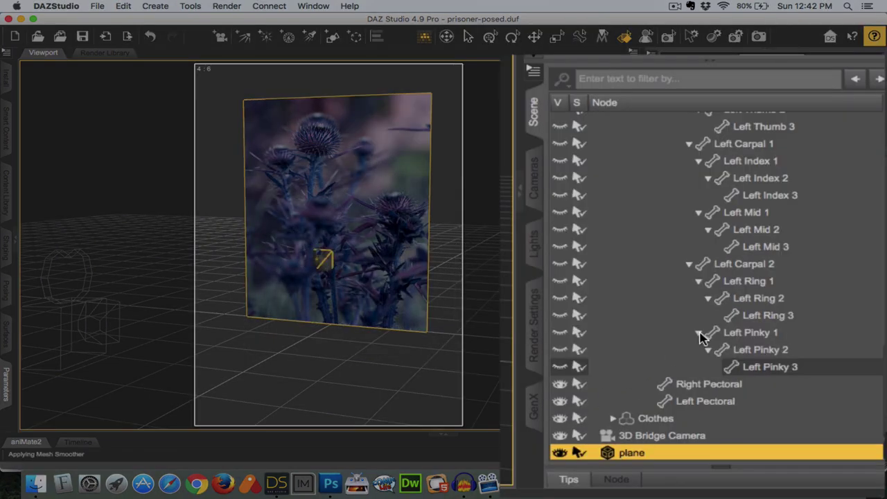
{"action": "scroll", "coordinate": [699, 336], "scroll_direction": "up", "scroll_amount": 6}
{"action": "scroll", "coordinate": [700, 338], "scroll_direction": "up", "scroll_amount": 15}
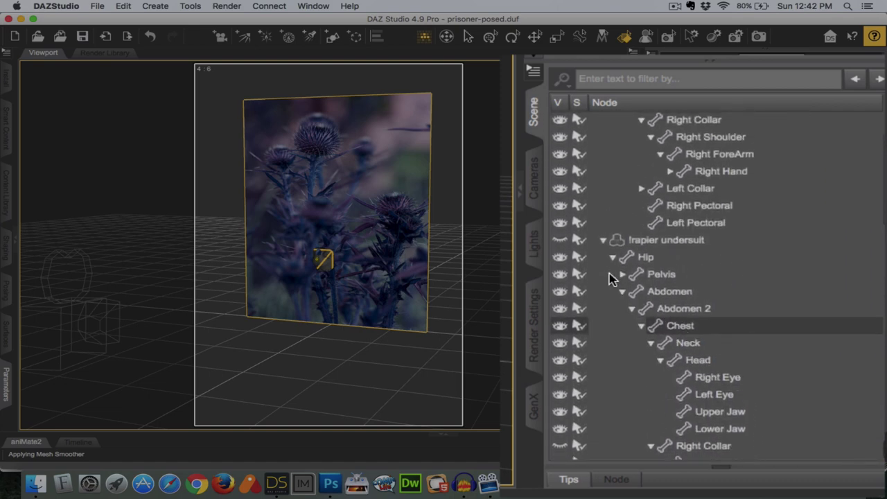
{"action": "left_click", "coordinate": [562, 240]}
{"action": "scroll", "coordinate": [645, 304], "scroll_direction": "up", "scroll_amount": 1}
{"action": "left_click", "coordinate": [645, 305]}
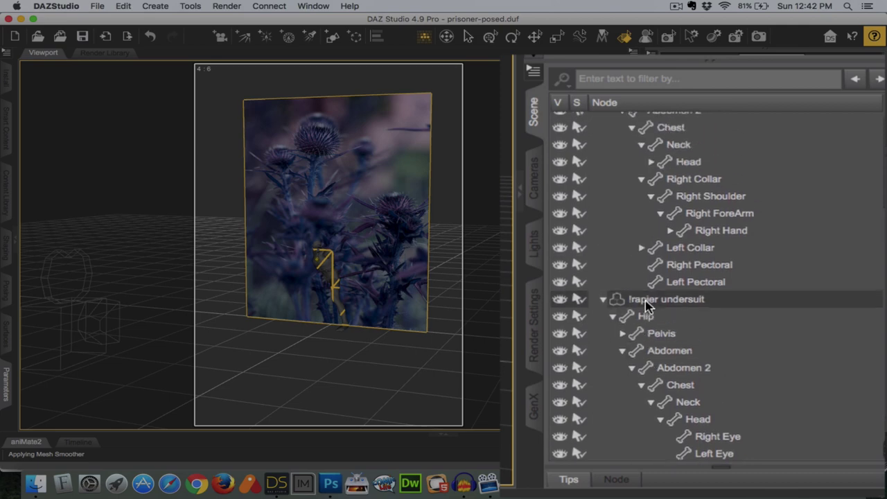
{"action": "scroll", "coordinate": [645, 305], "scroll_direction": "up", "scroll_amount": 2}
{"action": "left_click", "coordinate": [559, 121]}
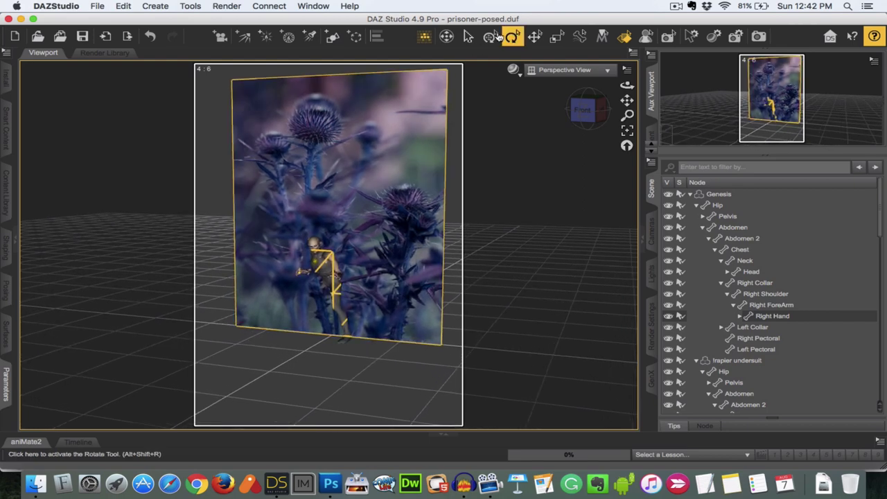
Step: Select the plane and move it back behind the character with a Z Translate of about -74.22
{"action": "left_click", "coordinate": [468, 36]}
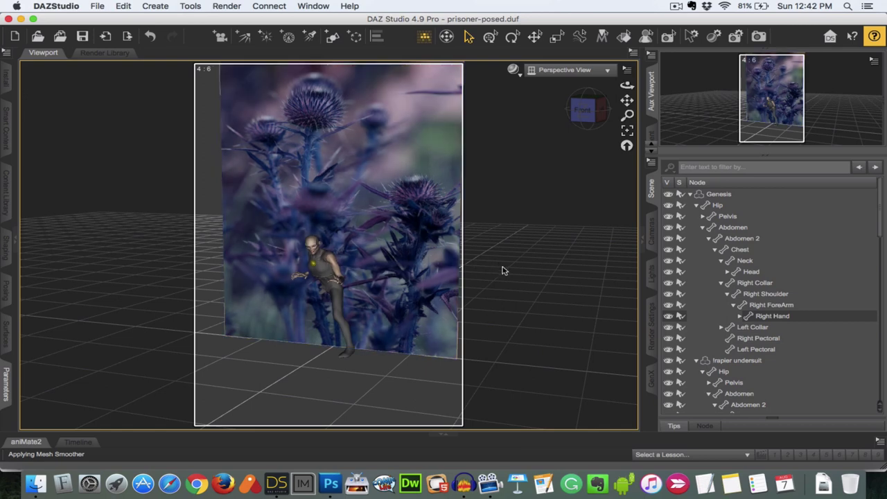
{"action": "scroll", "coordinate": [408, 264], "scroll_direction": "up", "scroll_amount": 6}
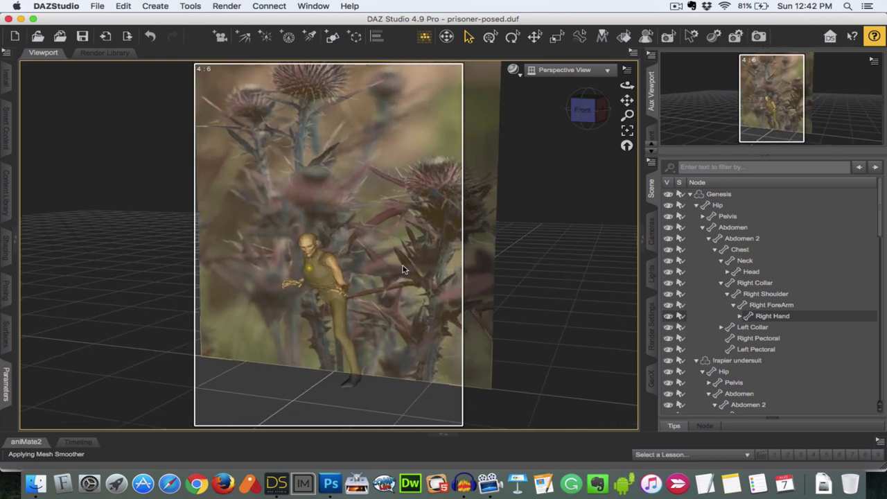
{"action": "scroll", "coordinate": [401, 270], "scroll_direction": "up", "scroll_amount": 4}
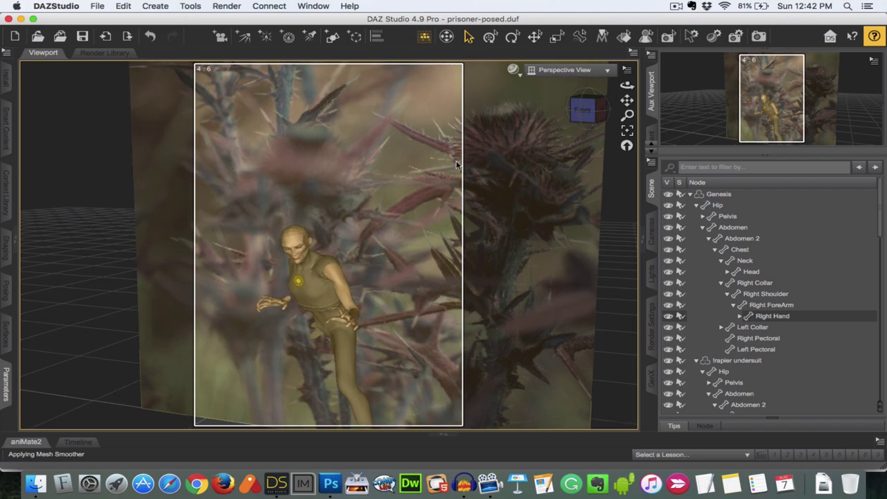
{"action": "left_click", "coordinate": [582, 109]}
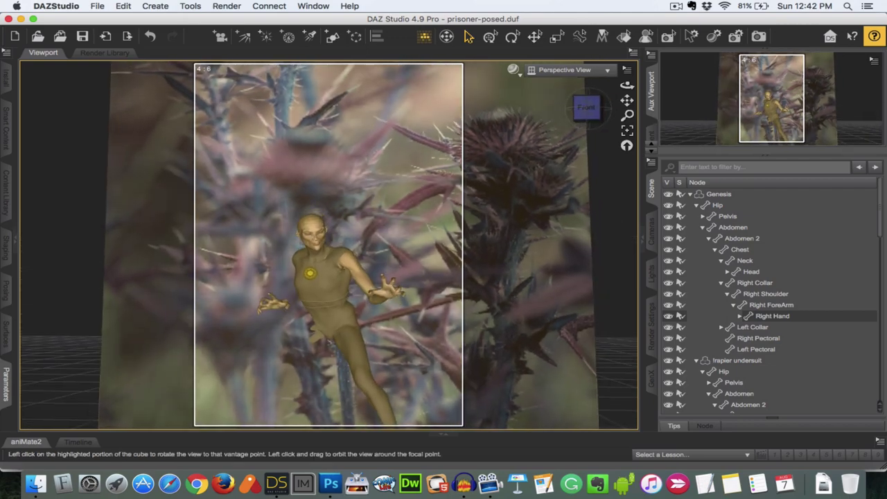
{"action": "left_click_drag", "start_coordinate": [586, 109], "coordinate": [575, 113]}
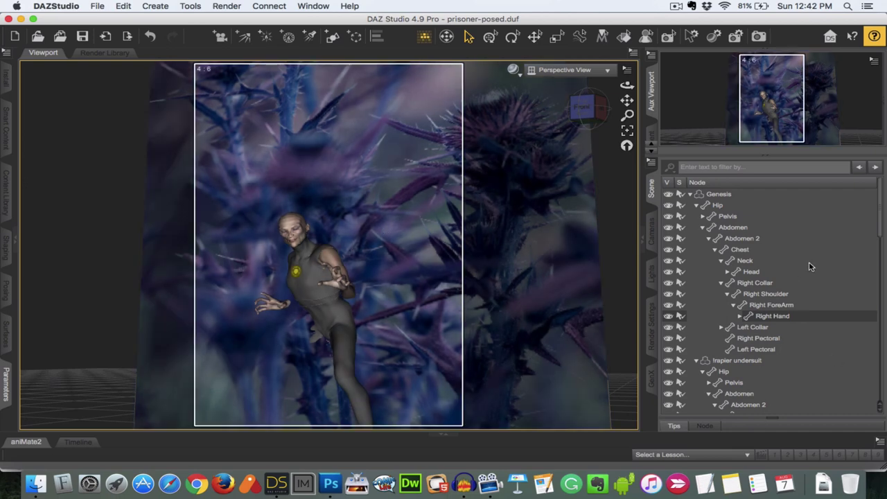
{"action": "left_click_drag", "start_coordinate": [879, 205], "coordinate": [882, 406]}
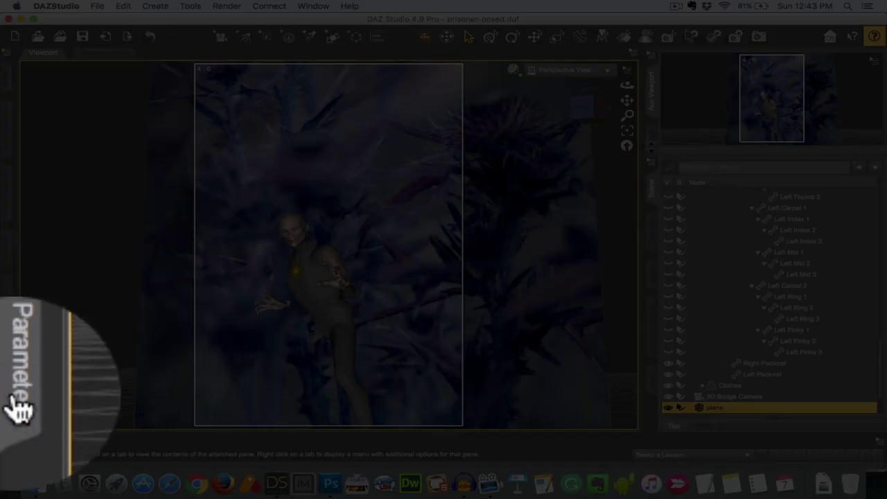
{"action": "left_click", "coordinate": [6, 384]}
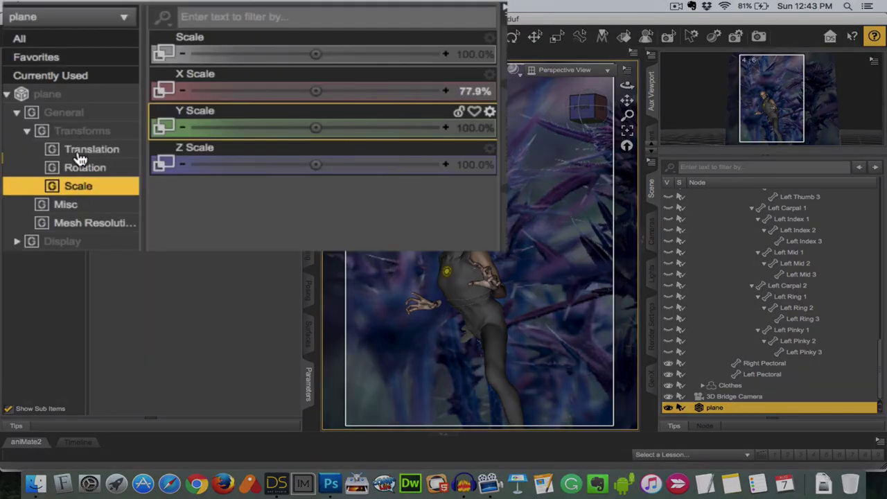
{"action": "left_click", "coordinate": [81, 153]}
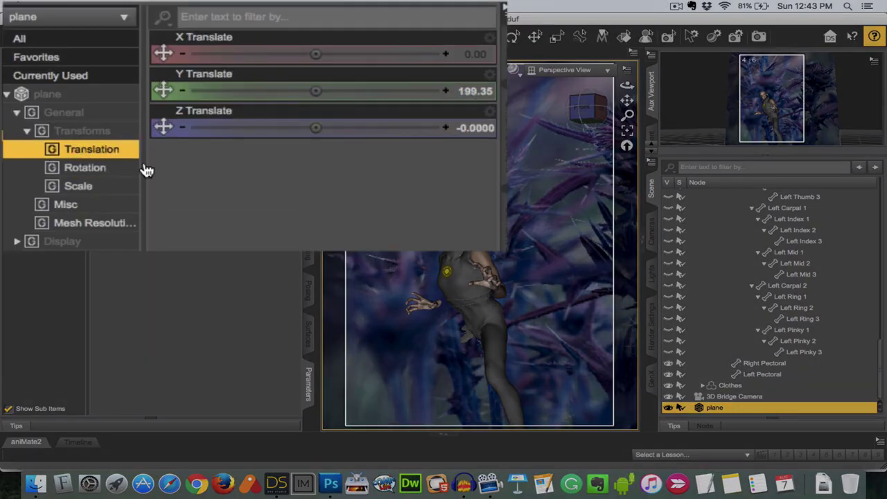
{"action": "left_click_drag", "start_coordinate": [313, 130], "coordinate": [149, 131]}
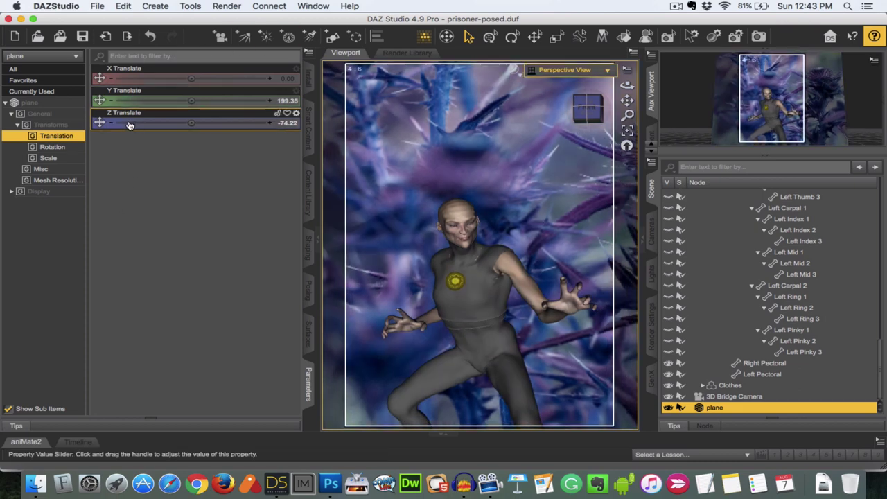
Step: Shift the plane to X Translate 24.57 and Y Translate 108.57 so the thistle flowers frame the character's head
{"action": "left_click_drag", "start_coordinate": [191, 78], "coordinate": [158, 77]}
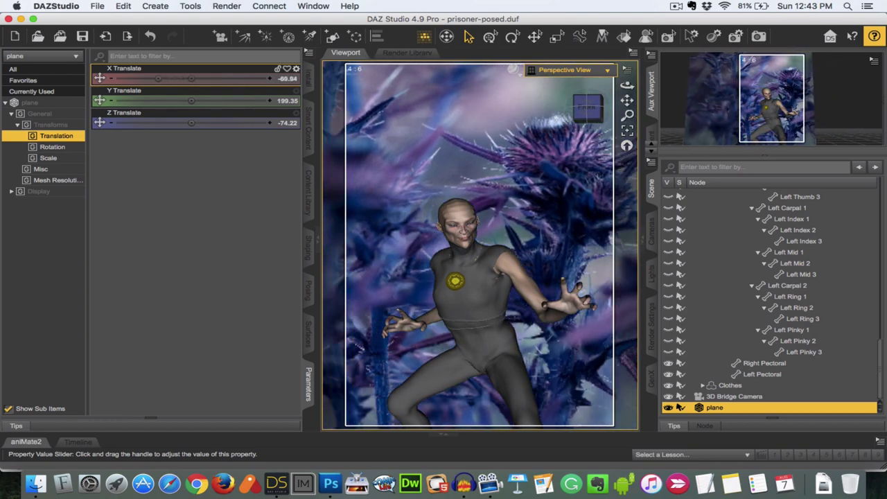
{"action": "left_click_drag", "start_coordinate": [192, 102], "coordinate": [228, 79]}
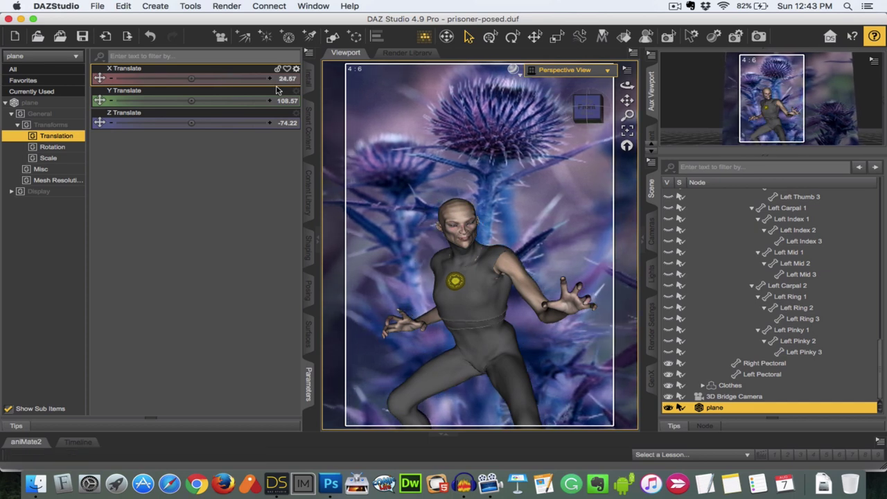